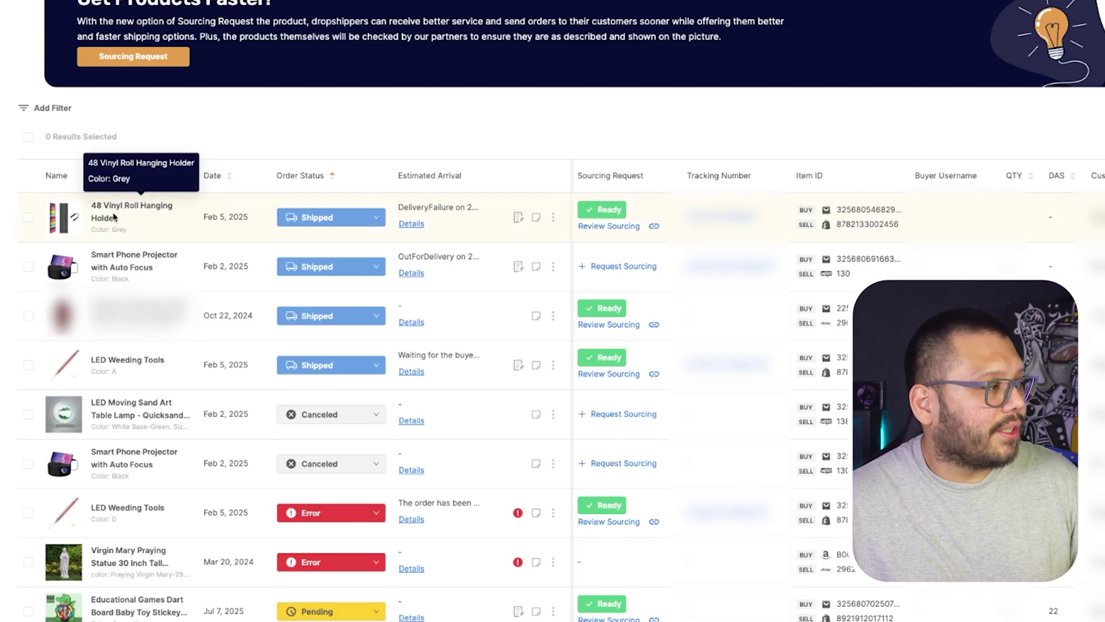
# - Open the 48 Vinyl Roll Hanging Holder order and review its buyer, order and product details
pyautogui.click(56, 233)
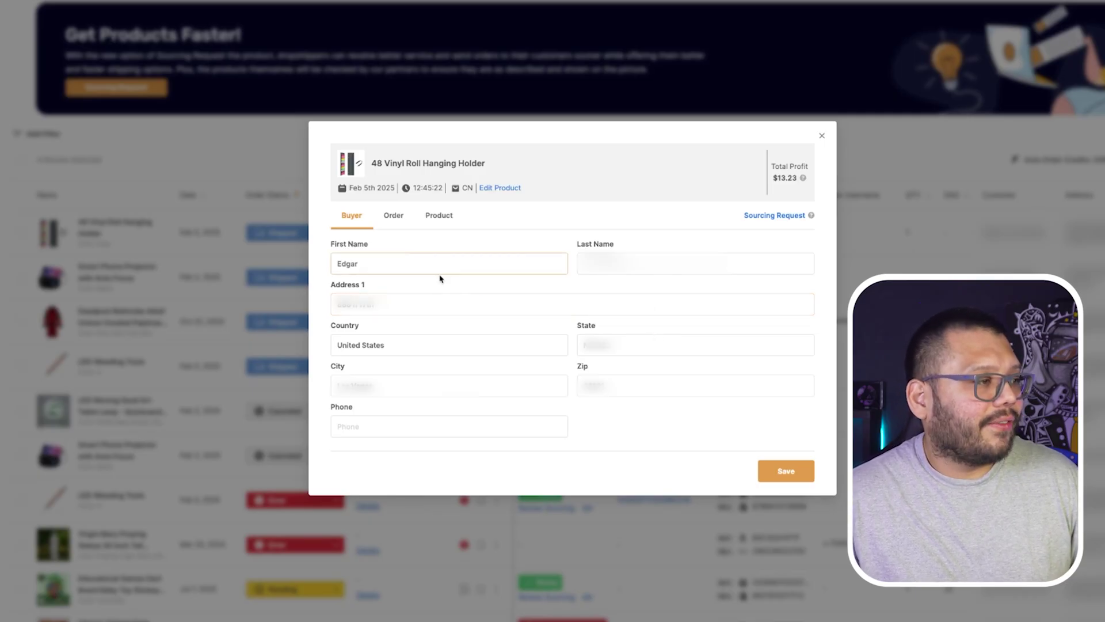
pyautogui.click(394, 215)
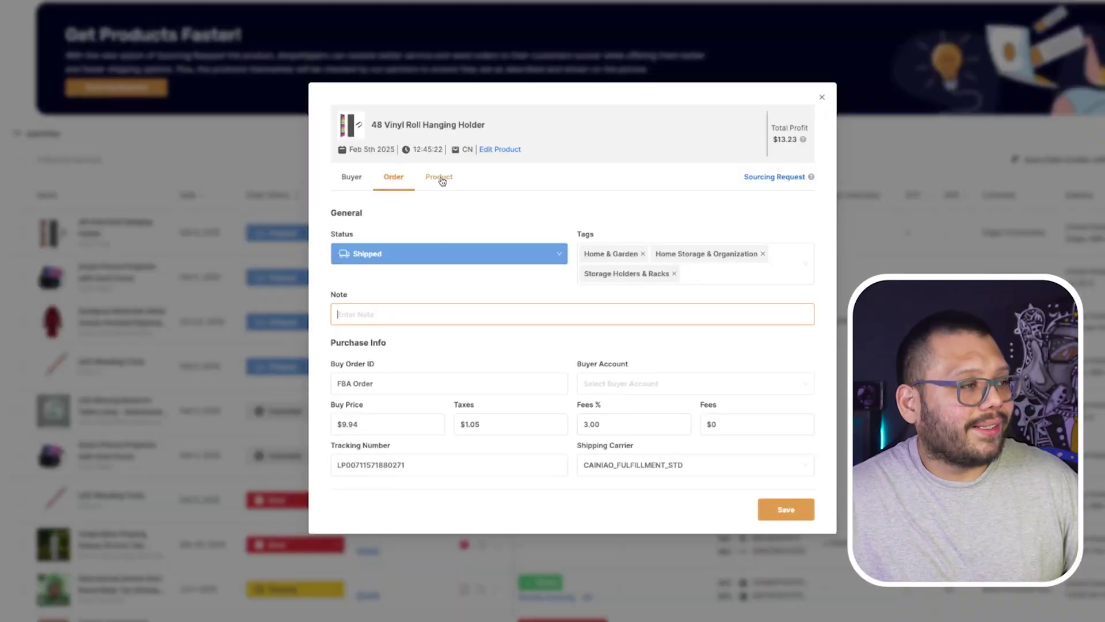
pyautogui.click(440, 178)
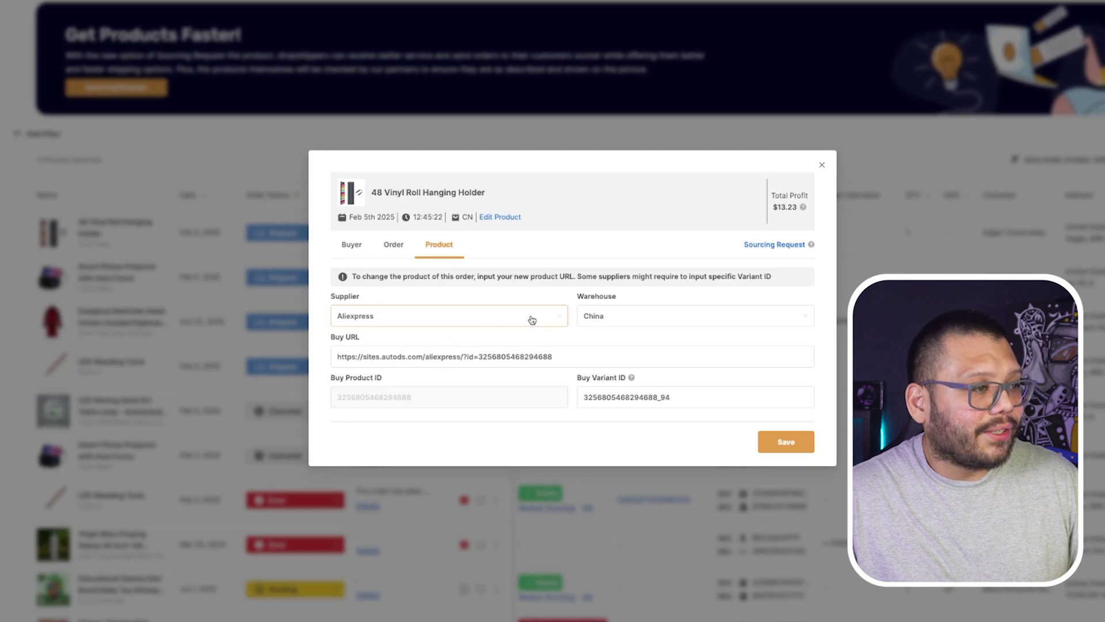
# - Examine the order's Buy URL and Buy Variant ID, and open its sourcing request
pyautogui.tripleClick(402, 359)
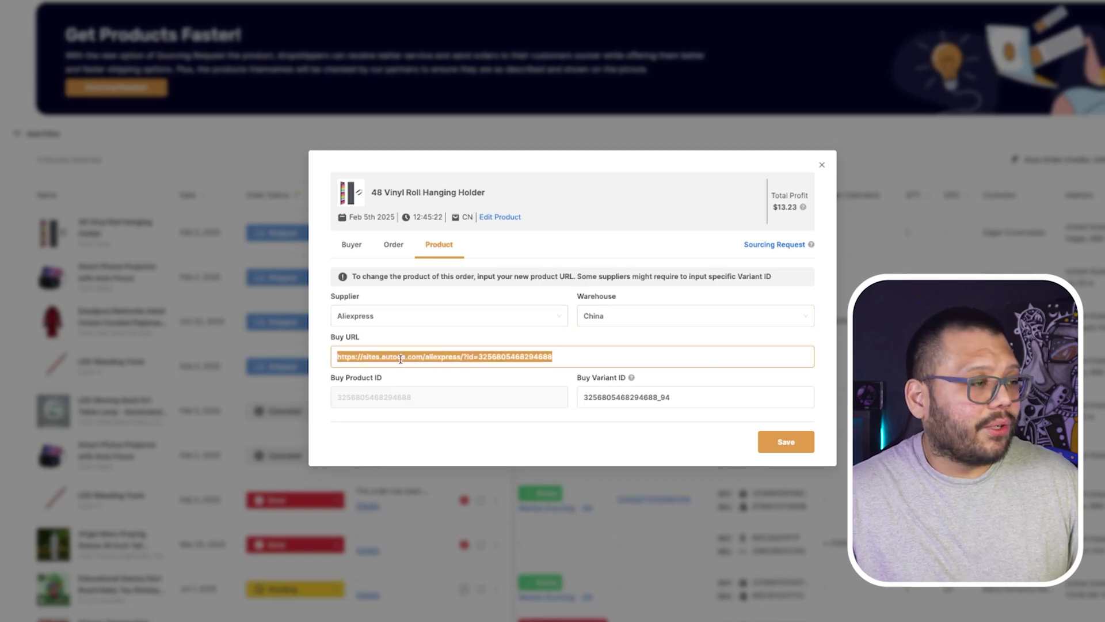
pyautogui.rightClick(447, 360)
pyautogui.press('Escape')
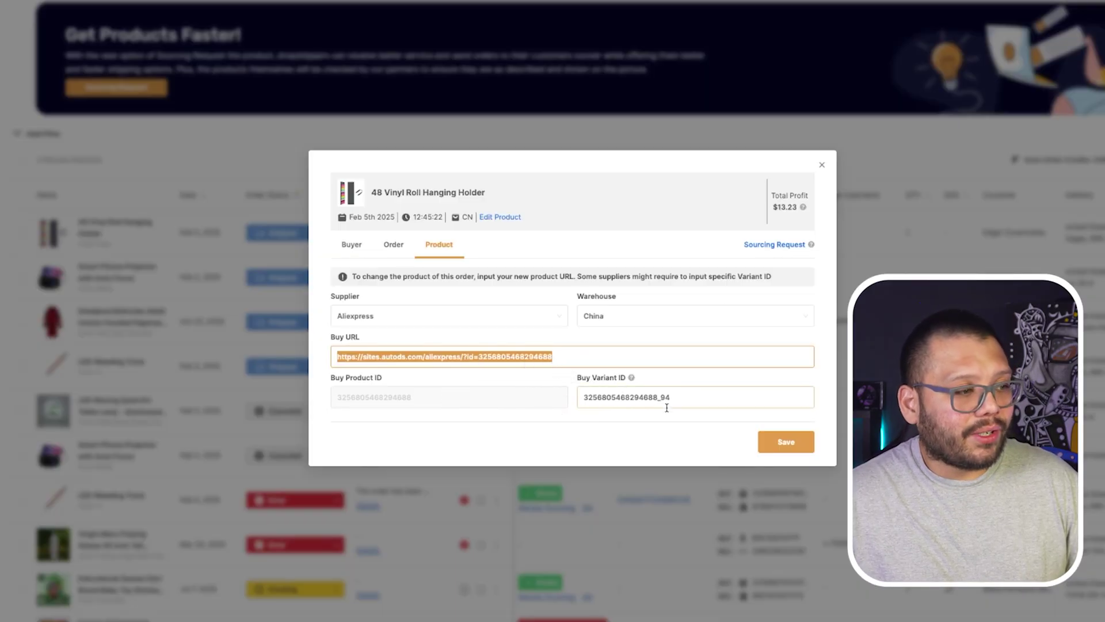
pyautogui.click(665, 431)
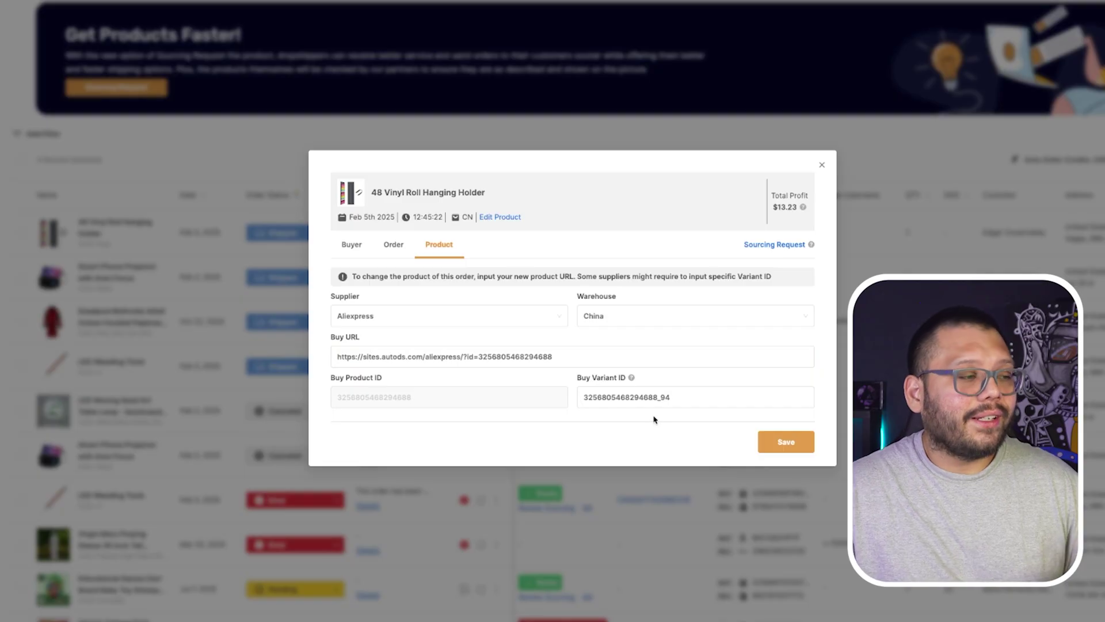
pyautogui.click(651, 407)
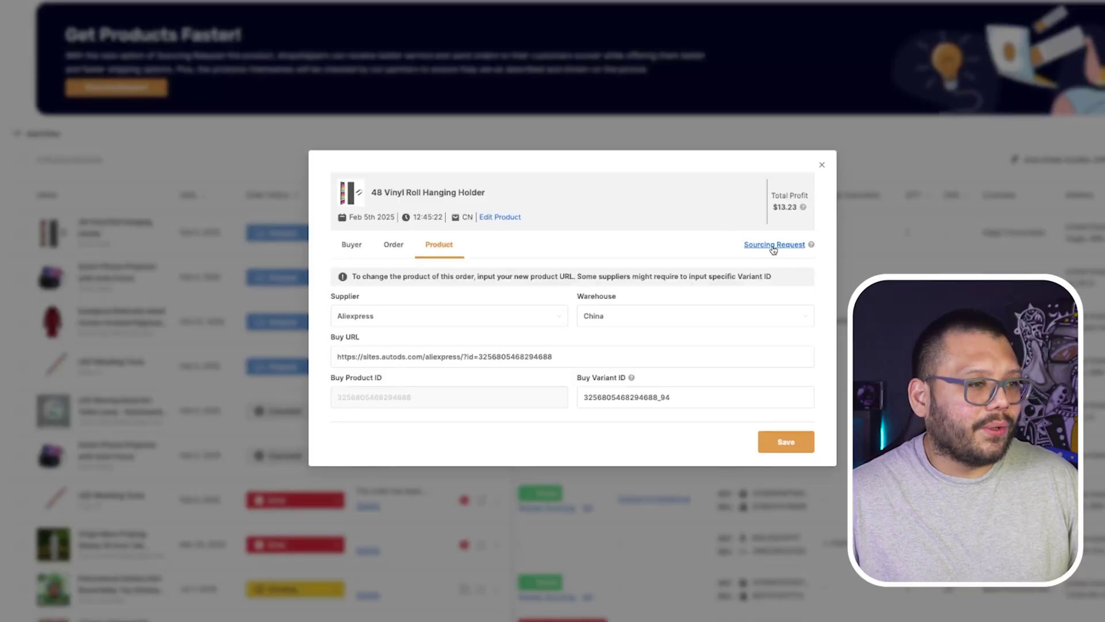
pyautogui.click(764, 248)
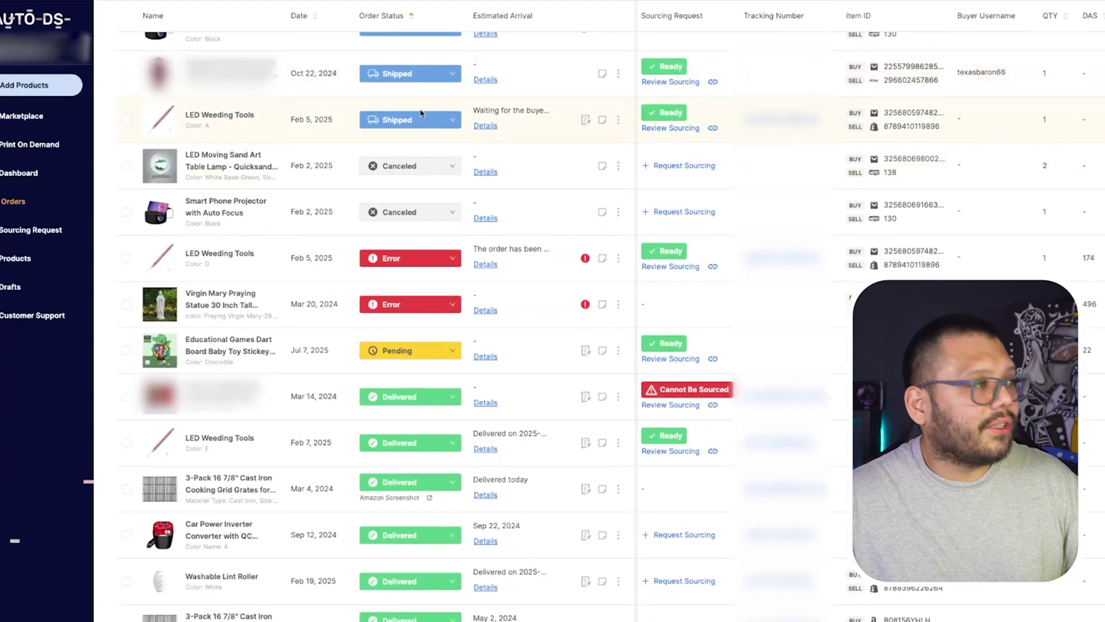
# - Show the available status options for the pending Educational Games Dart Board order
pyautogui.scroll(-1, 421, 114)
pyautogui.click(425, 107)
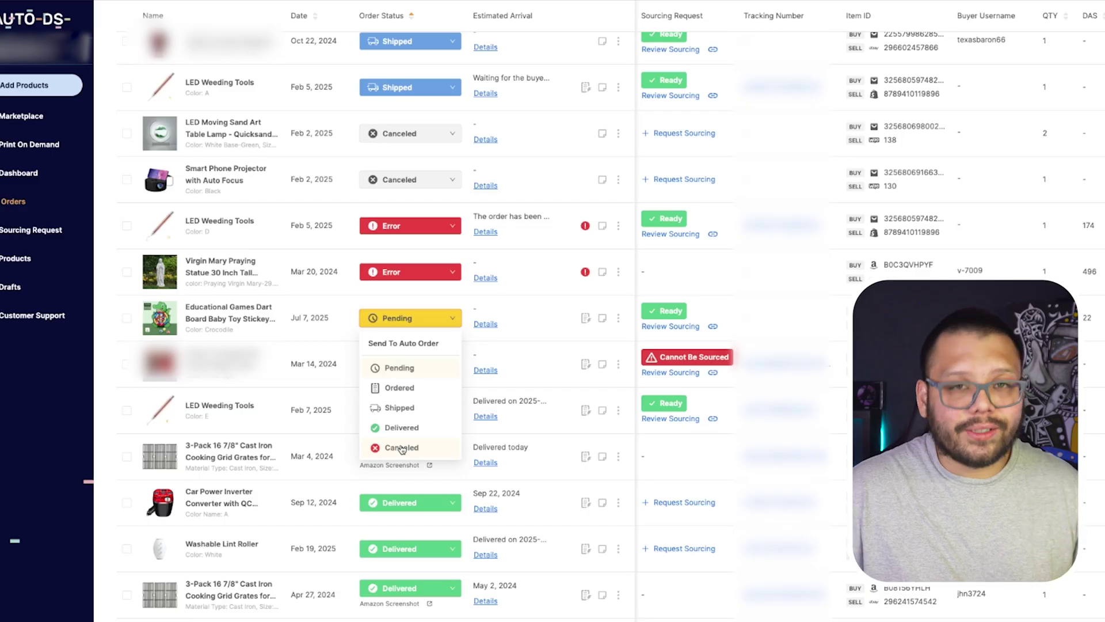
pyautogui.scroll(1, 535, 177)
pyautogui.scroll(-1, 515, 242)
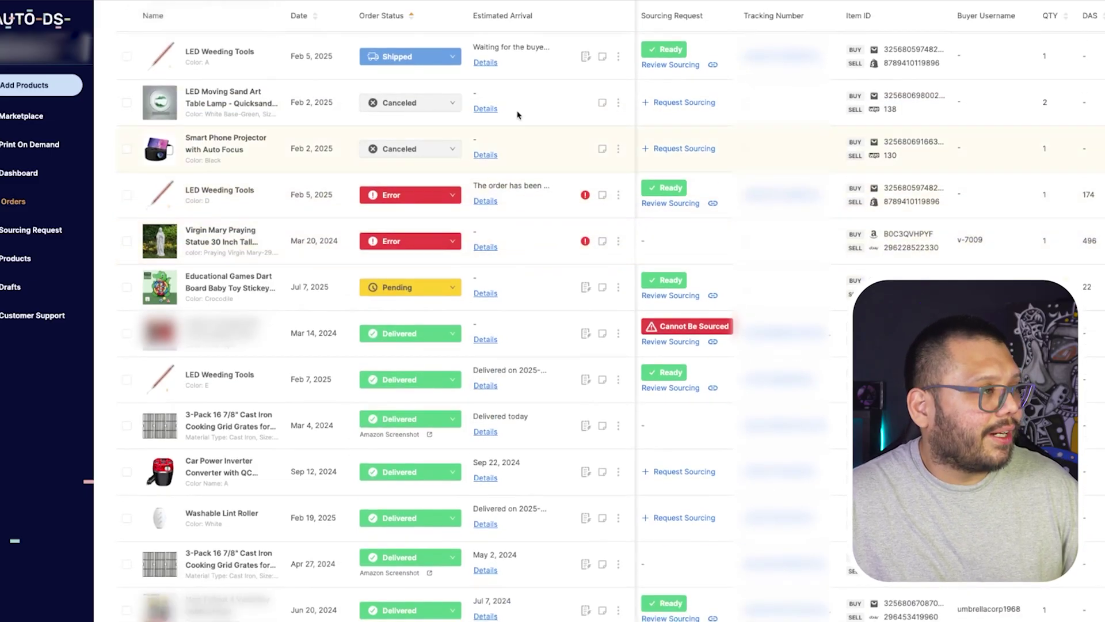
# - Check how the delivered LED Weeding Tools order and the order above it were fulfilled
pyautogui.scroll(-1, 499, 364)
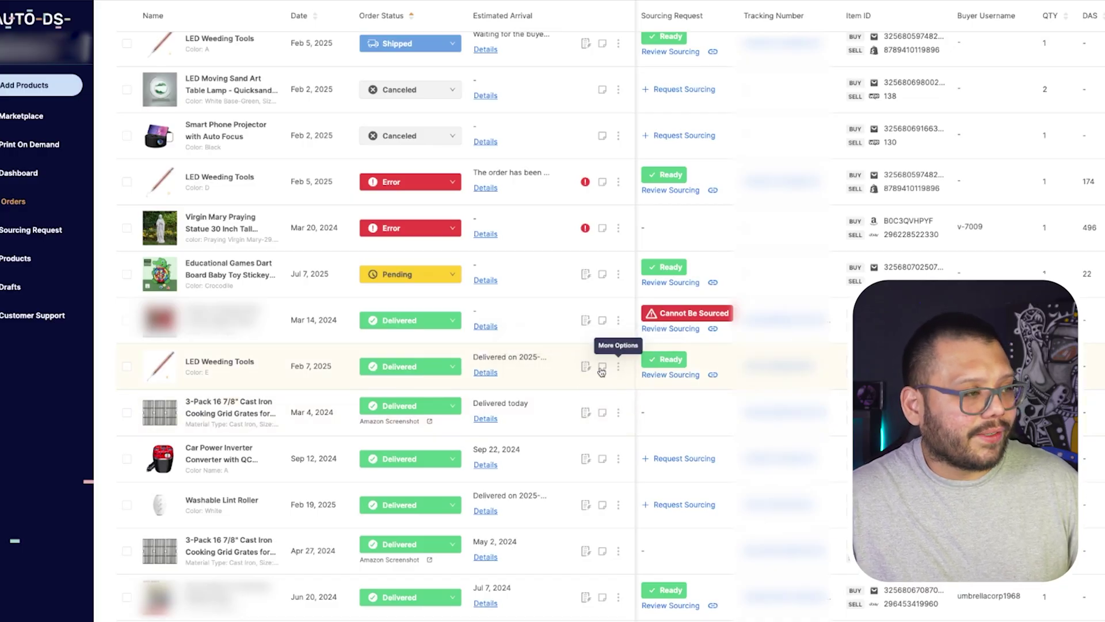
pyautogui.moveTo(585, 368)
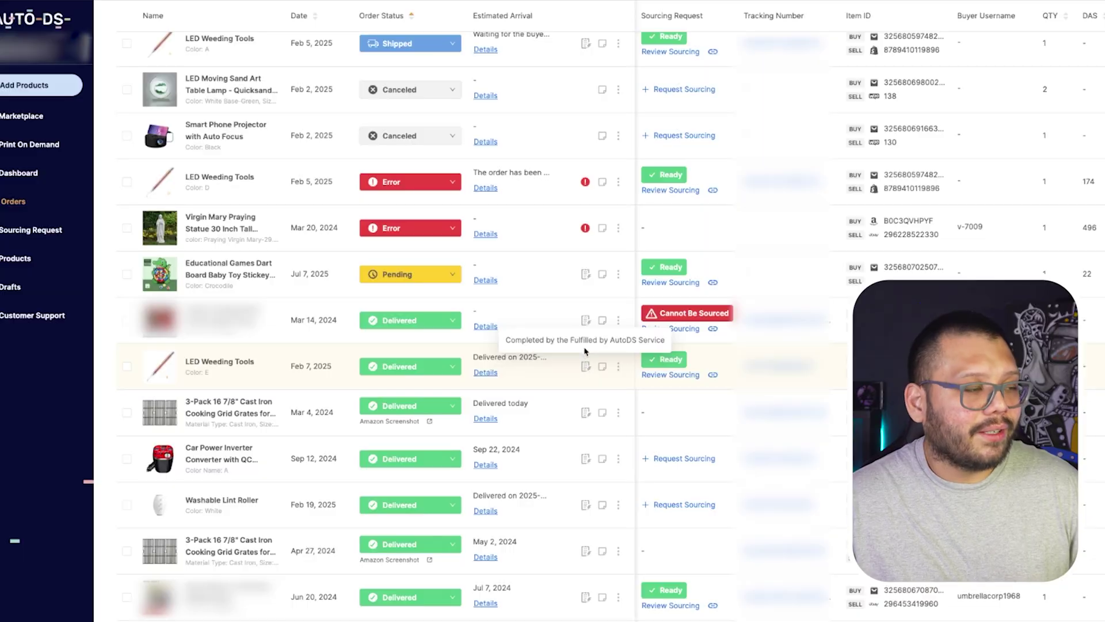
pyautogui.moveTo(586, 323)
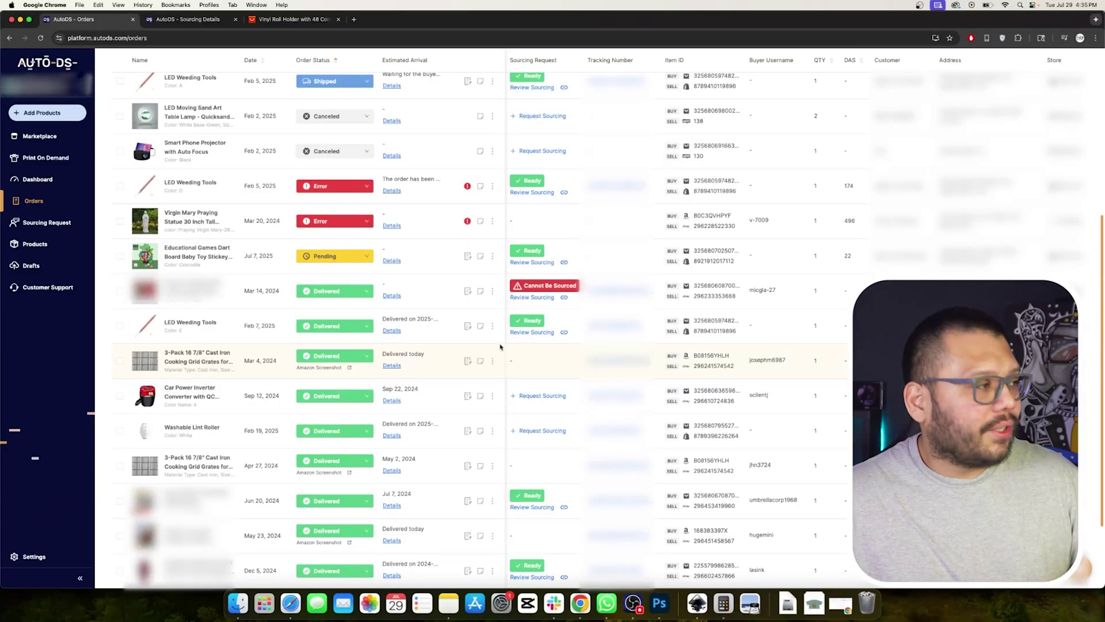
# - Open the Buyer Accounts section of the settings
pyautogui.click(31, 557)
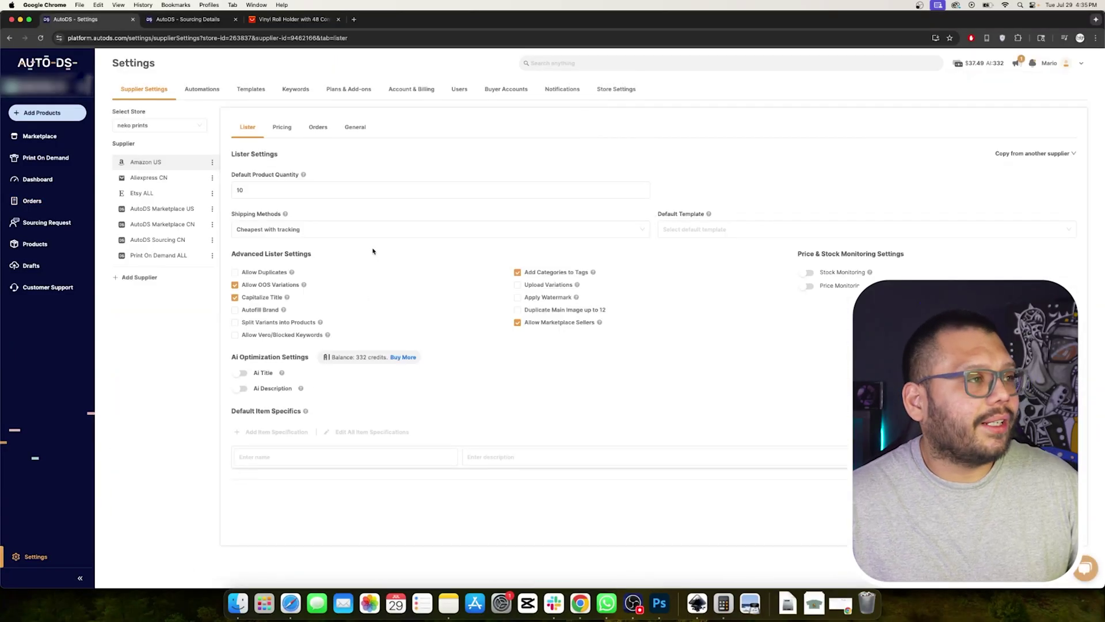
pyautogui.click(505, 89)
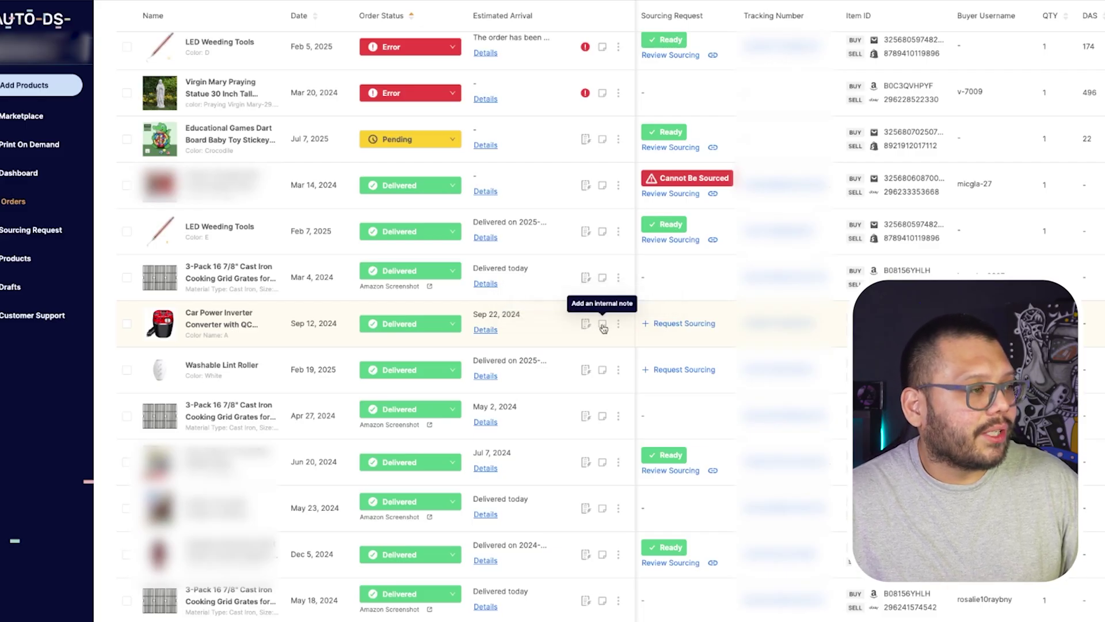
# - View the internal note field and the additional actions available for the Car Power Inverter Converter order
pyautogui.click(603, 326)
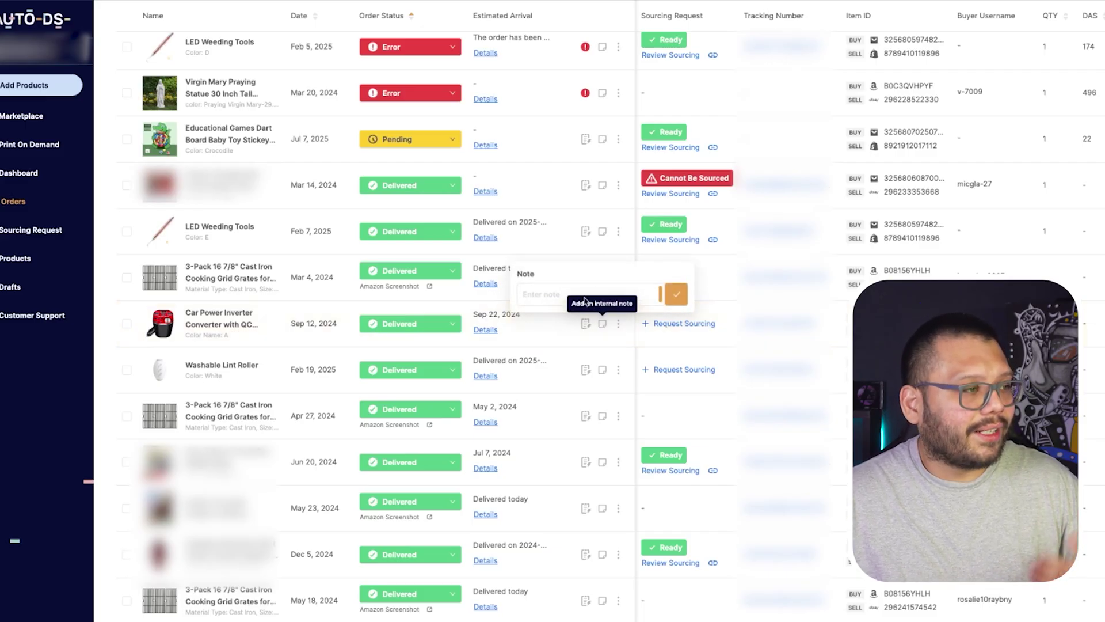
pyautogui.click(602, 326)
pyautogui.click(619, 326)
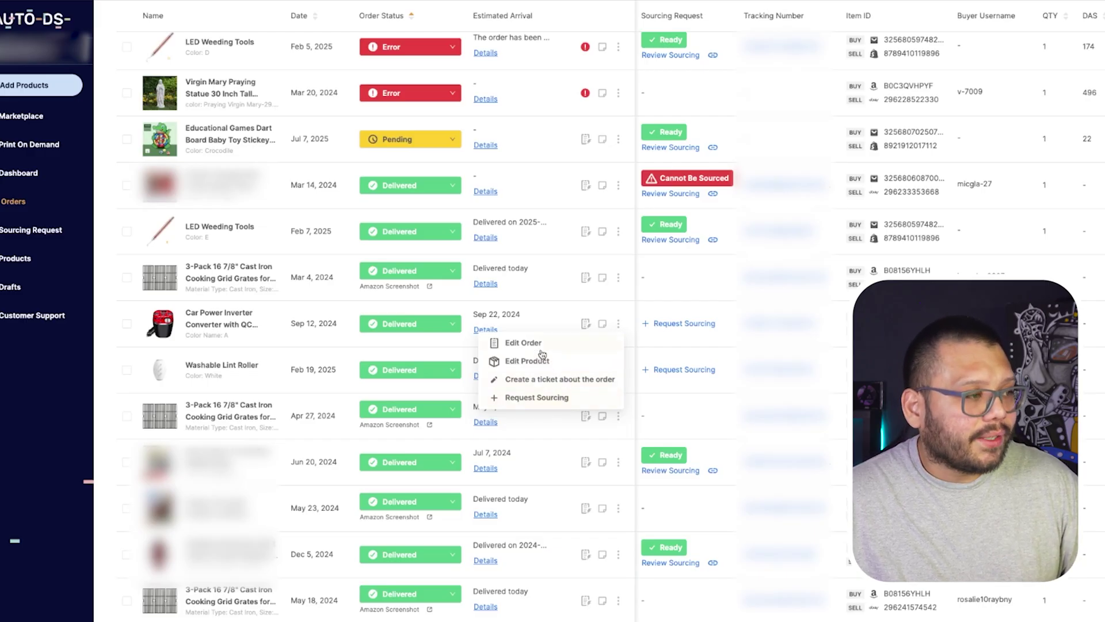
# - Review the buyer, order and product details of the Car Power Inverter Converter order, and close them
pyautogui.click(163, 329)
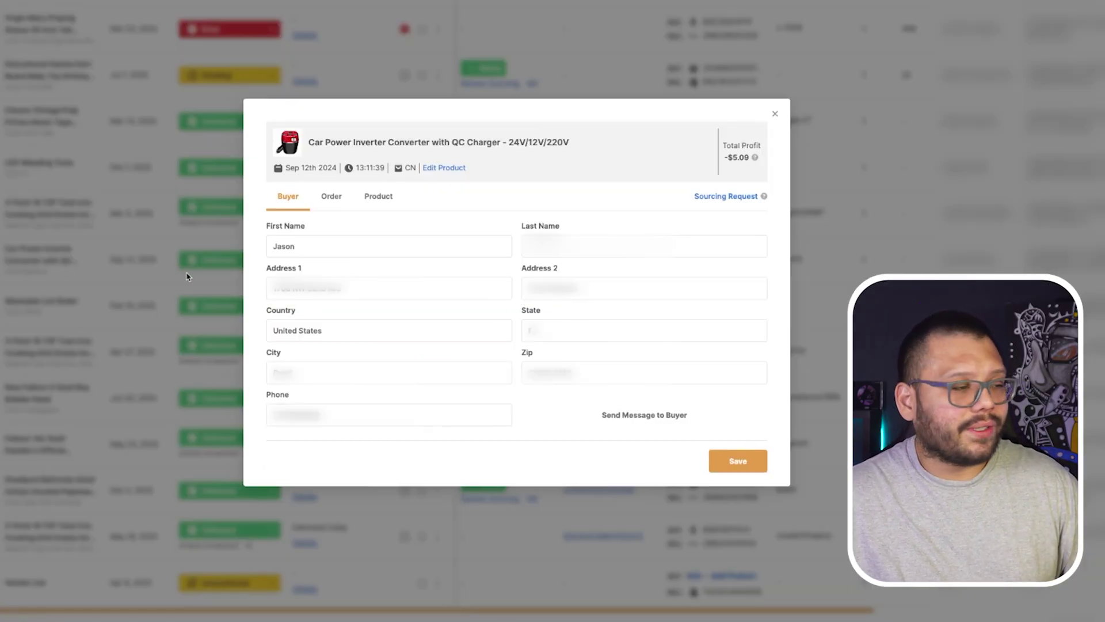
pyautogui.click(330, 199)
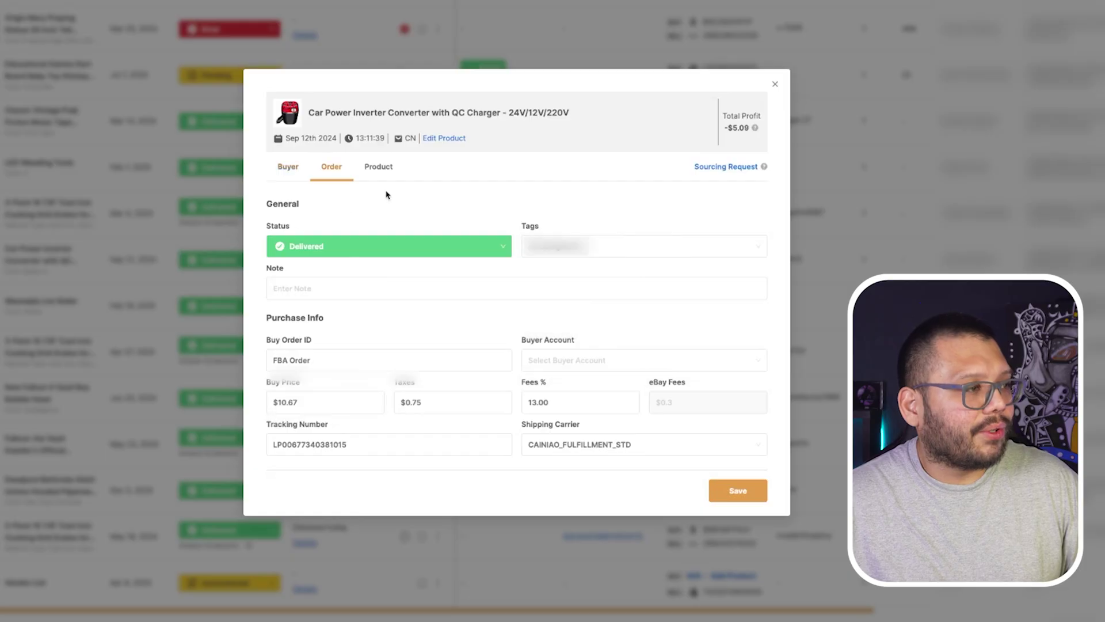
pyautogui.click(384, 172)
pyautogui.click(775, 145)
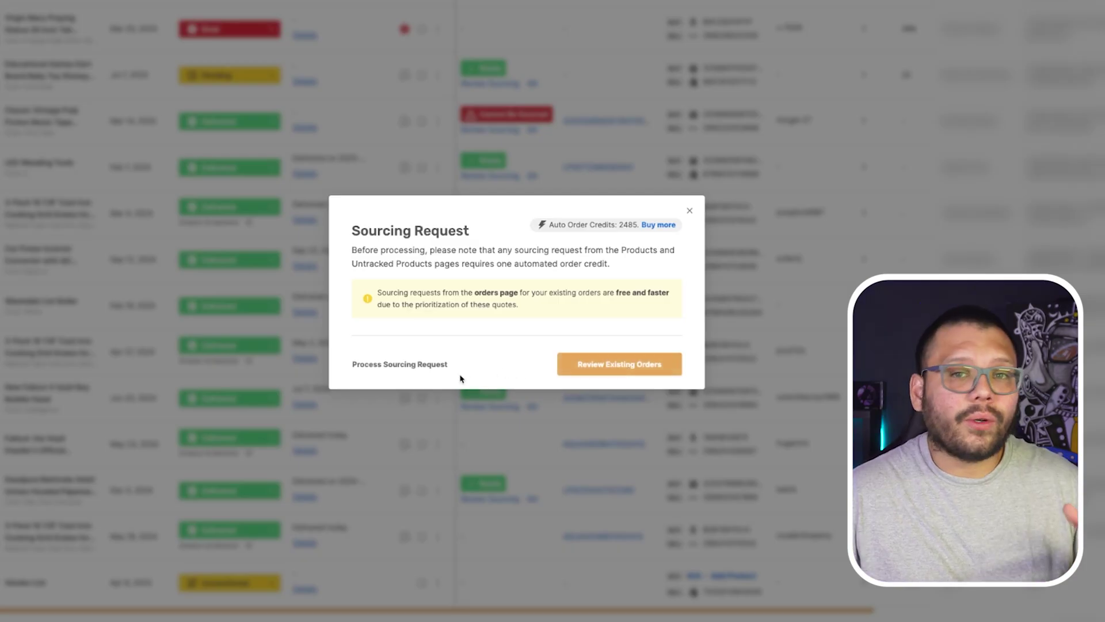
# - Process the sourcing request for the Car Power Inverter Converter order
pyautogui.click(396, 365)
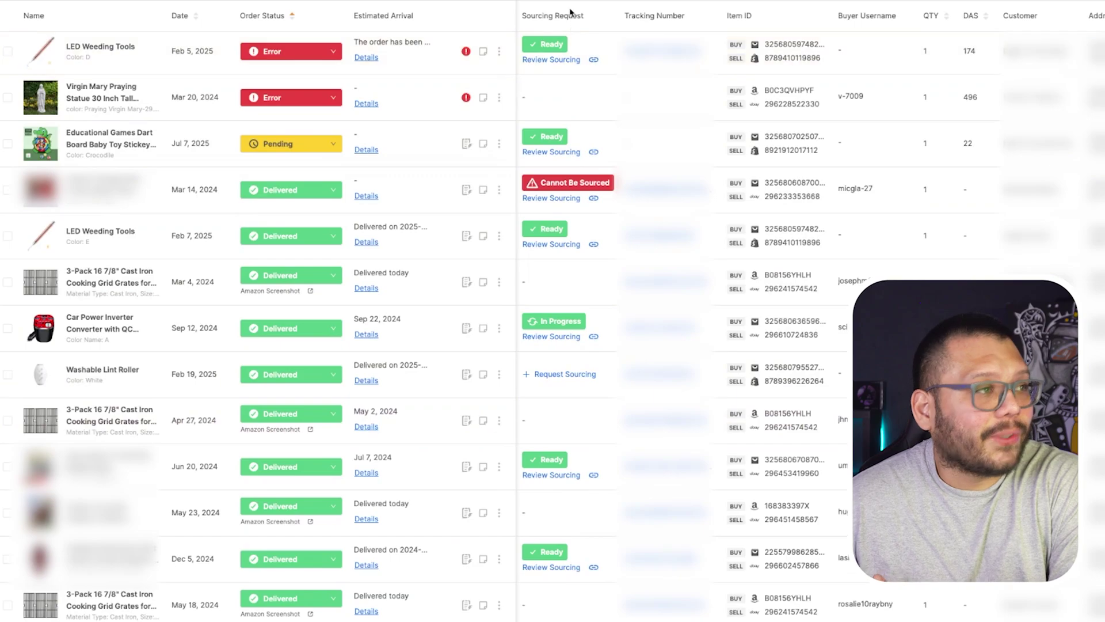
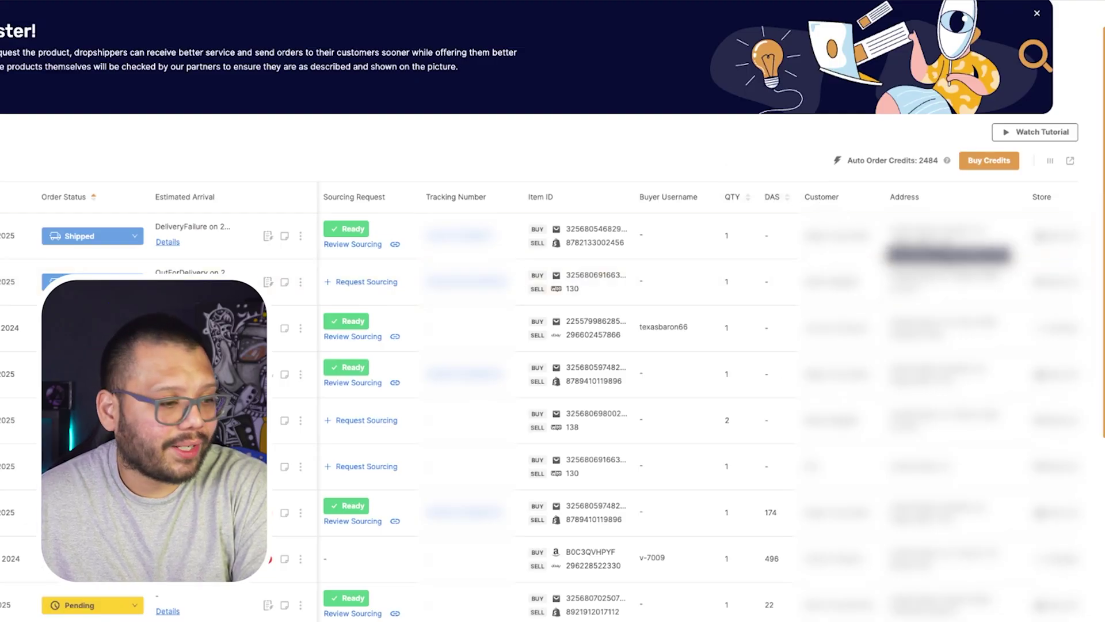
# - Examine the remaining order table columns, including price, profit, fee/tax and order ID
pyautogui.scroll(1, 594, 253)
pyautogui.hscroll(8, 595, 253)
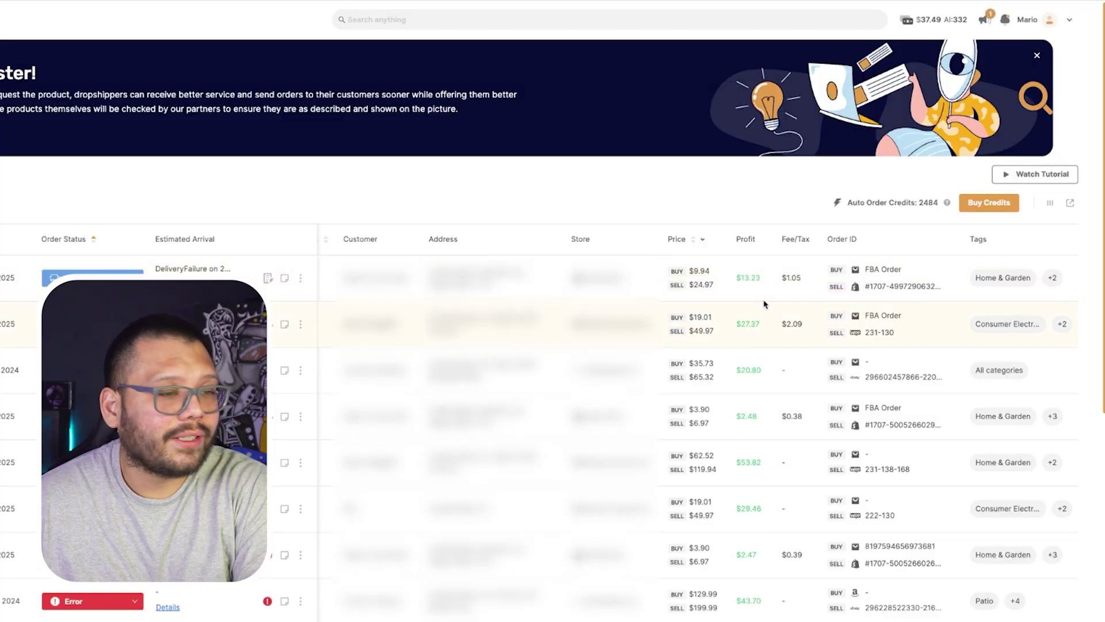
pyautogui.moveTo(786, 278); pyautogui.dragTo(793, 281)
pyautogui.click(794, 284)
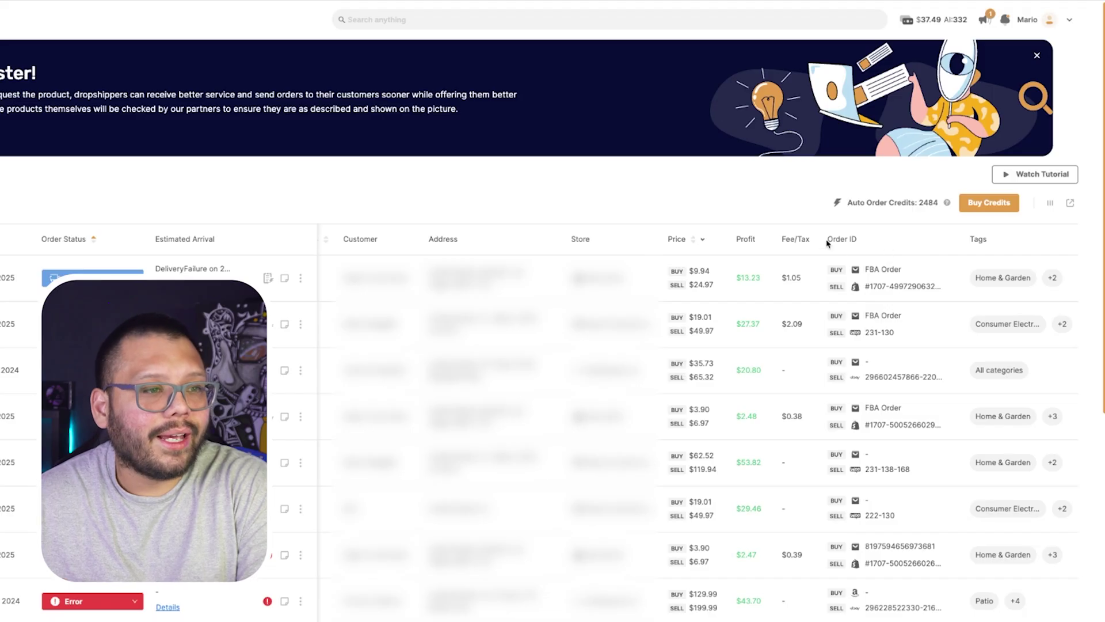
pyautogui.click(887, 281)
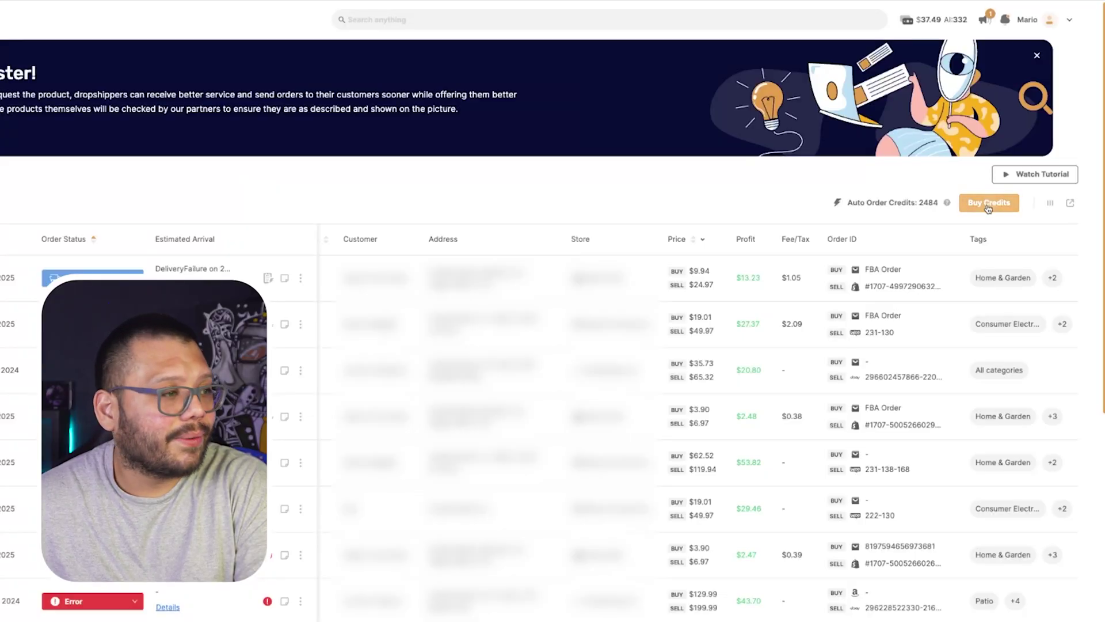
# - Compare the prices of the 1000, 500 and 250 auto order credit packages
pyautogui.click(989, 205)
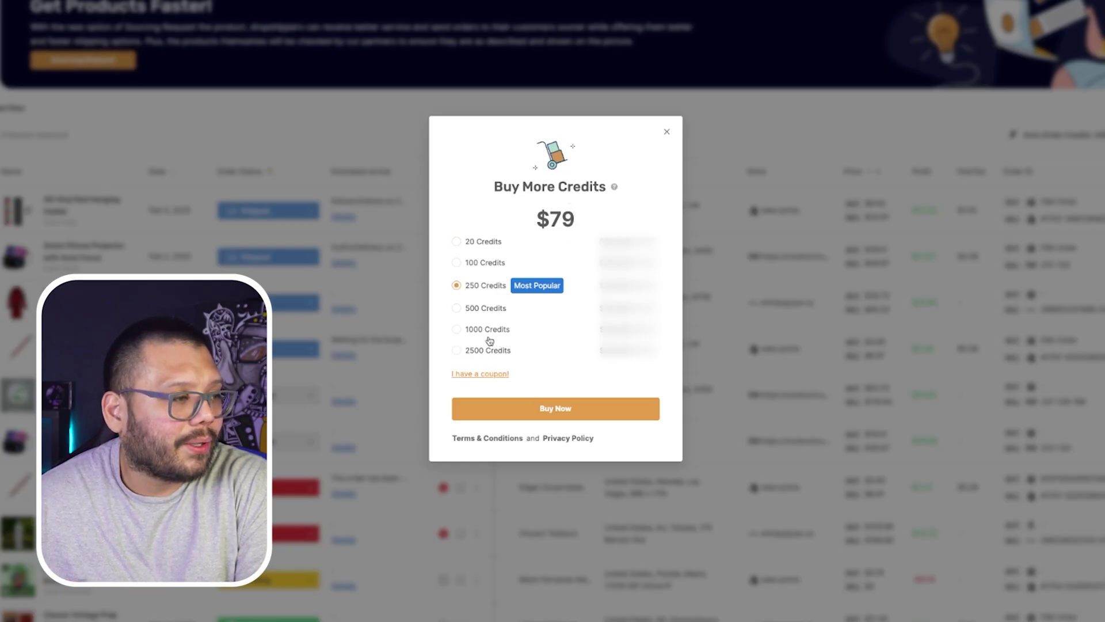
pyautogui.click(459, 328)
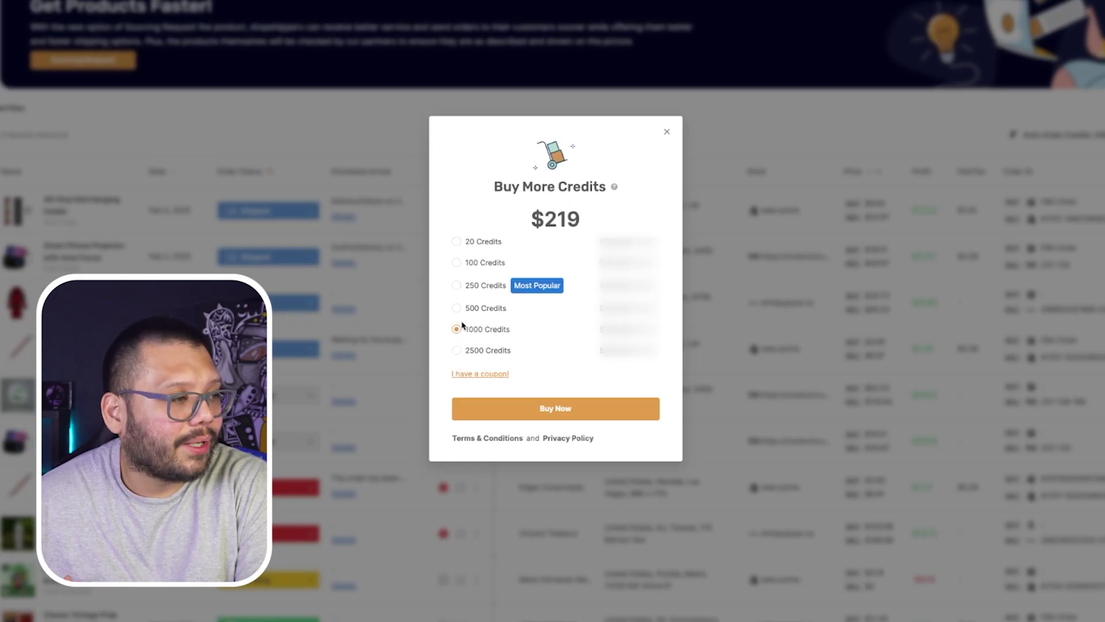
pyautogui.click(458, 308)
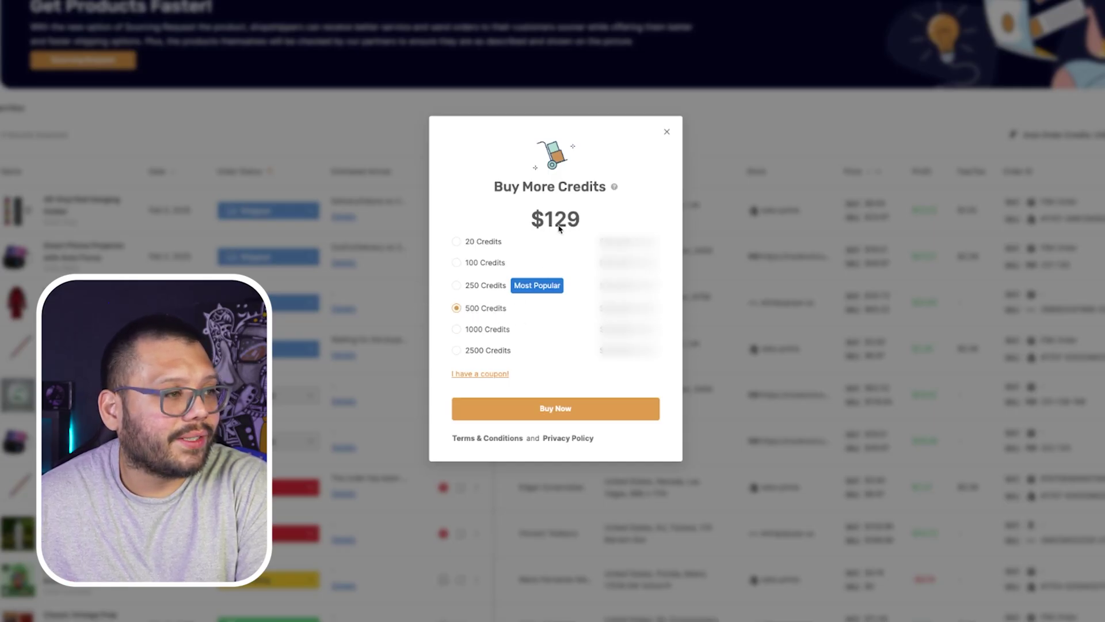
pyautogui.click(458, 285)
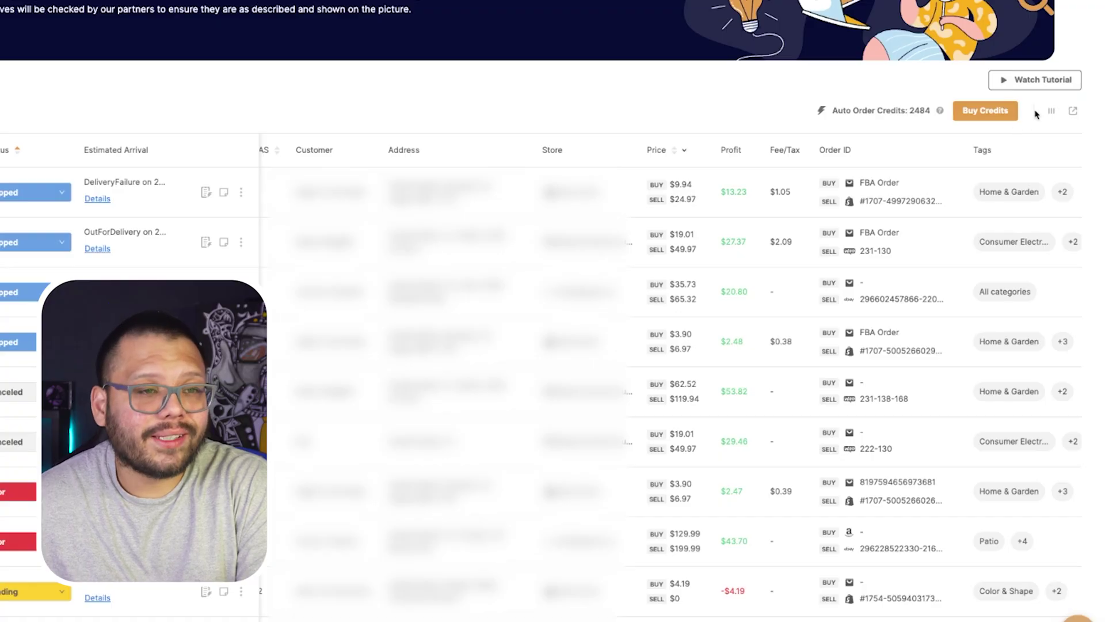
# - Try rearranging the order table's columns in the display customization, moving Sourcing Request lower in the list
pyautogui.click(1051, 111)
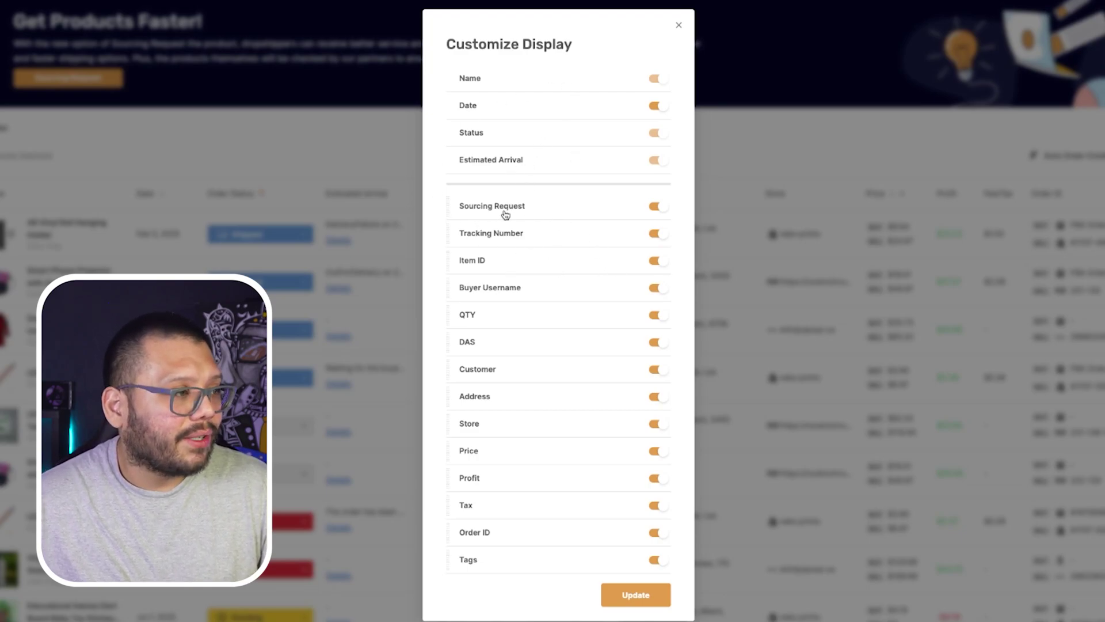
pyautogui.moveTo(498, 207); pyautogui.dragTo(494, 305)
pyautogui.moveTo(487, 261); pyautogui.dragTo(491, 306)
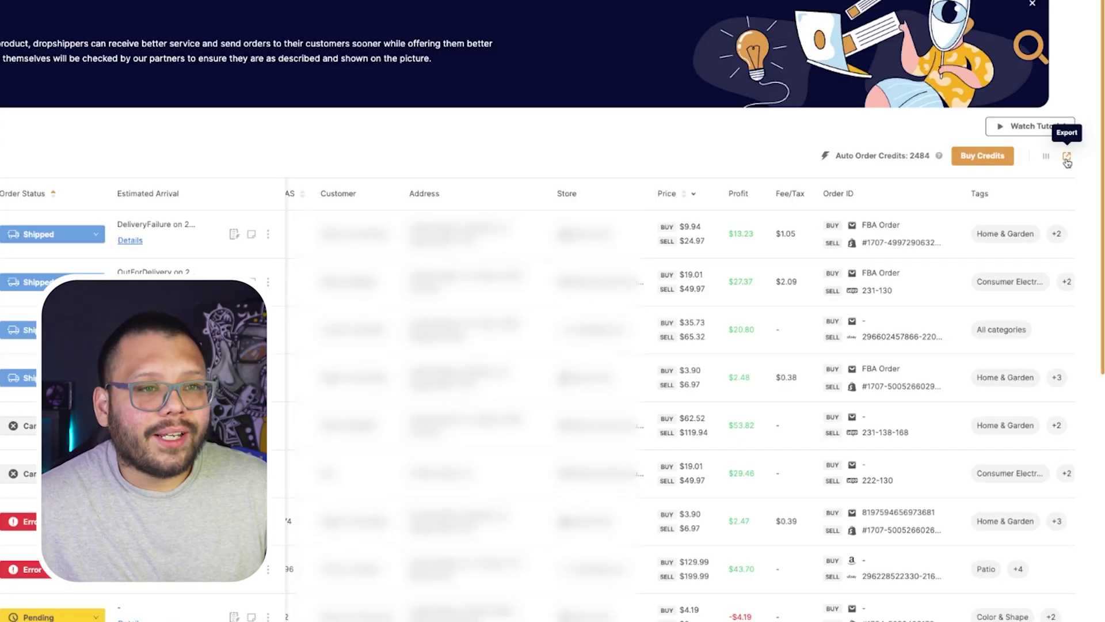
# - Export the orders list
pyautogui.click(1067, 161)
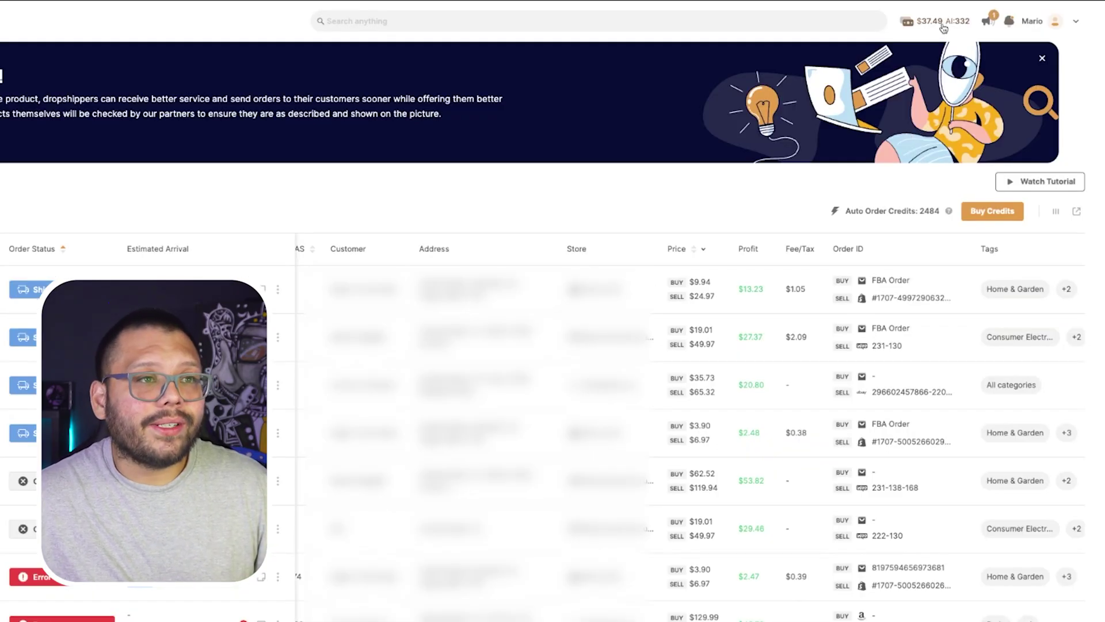
# - Open the form for loading the managed order balance, check the PayPal option, and choose Payoneer as the payment method
pyautogui.click(944, 26)
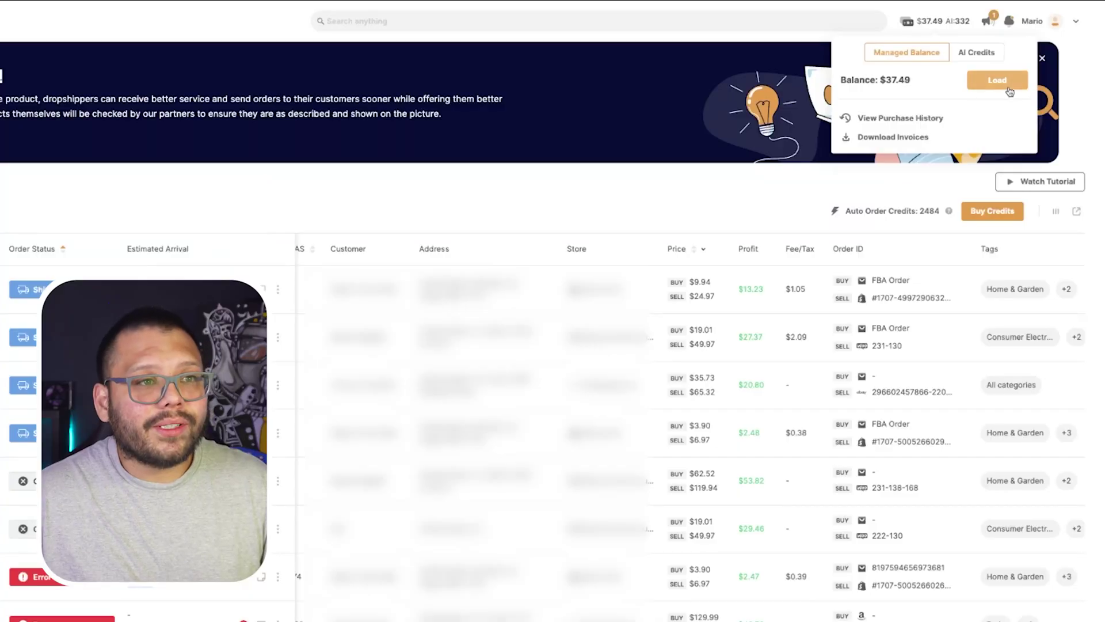
pyautogui.click(1010, 92)
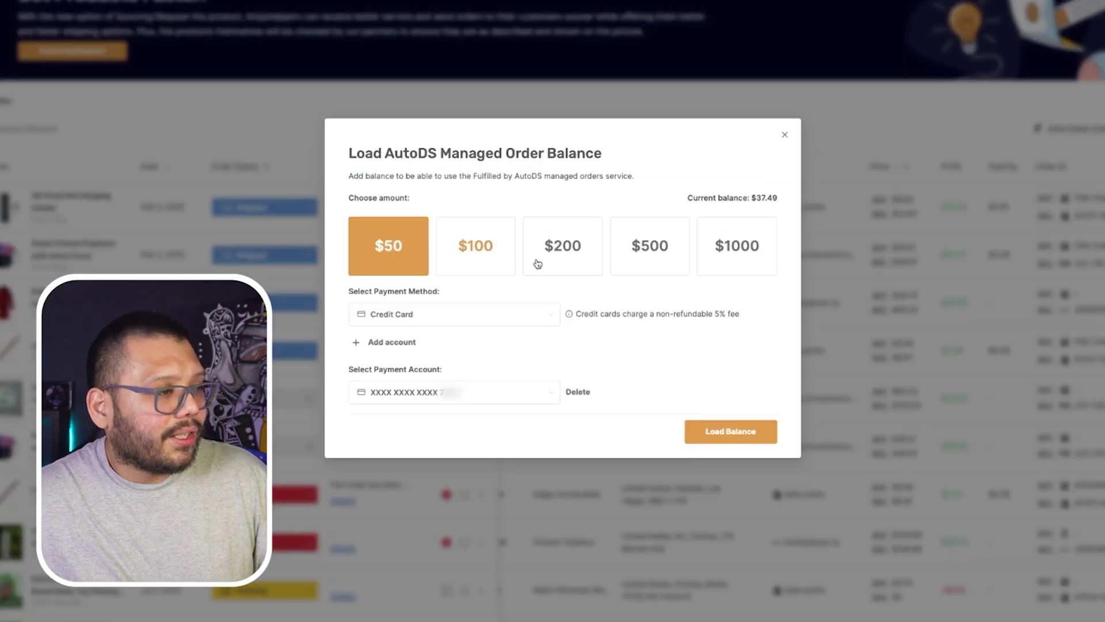
pyautogui.click(436, 316)
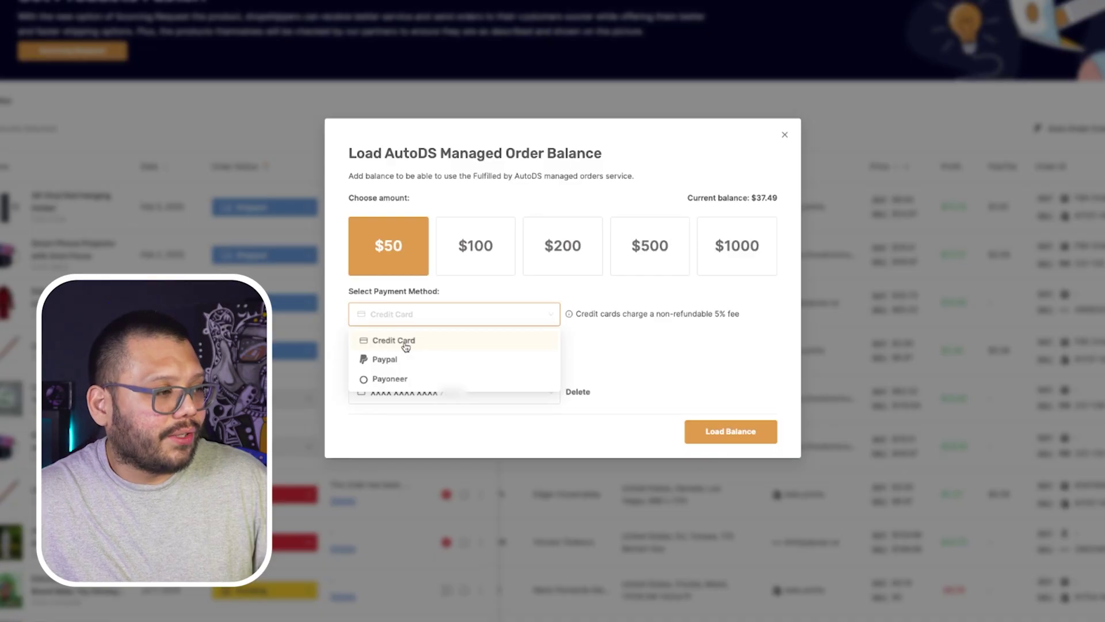
pyautogui.click(384, 360)
pyautogui.click(530, 336)
pyautogui.click(419, 399)
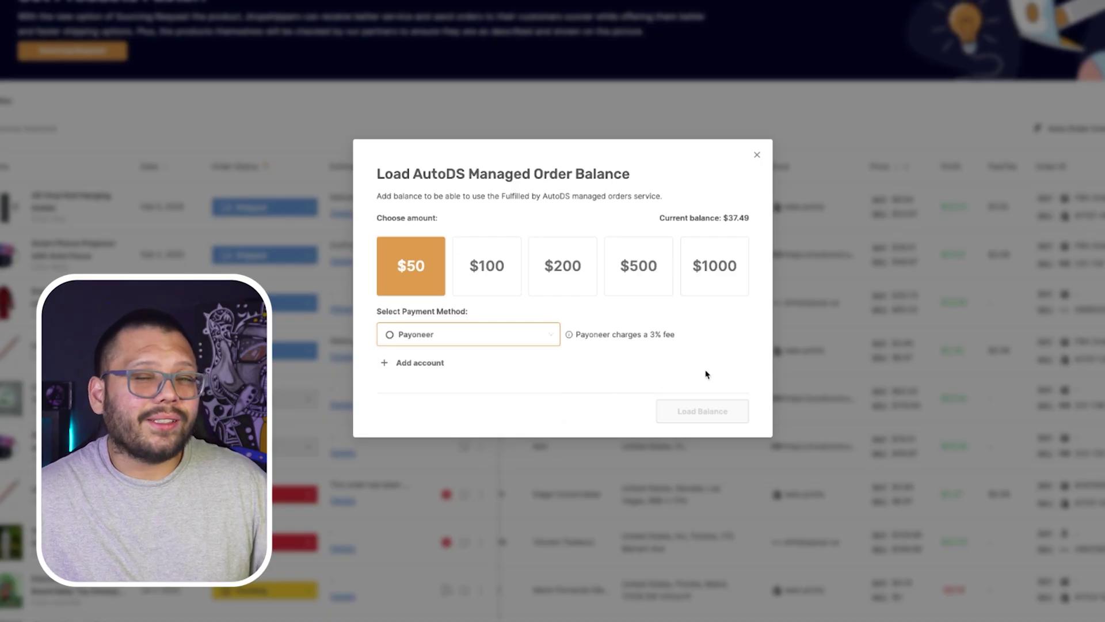
pyautogui.doubleClick(656, 336)
pyautogui.click(590, 372)
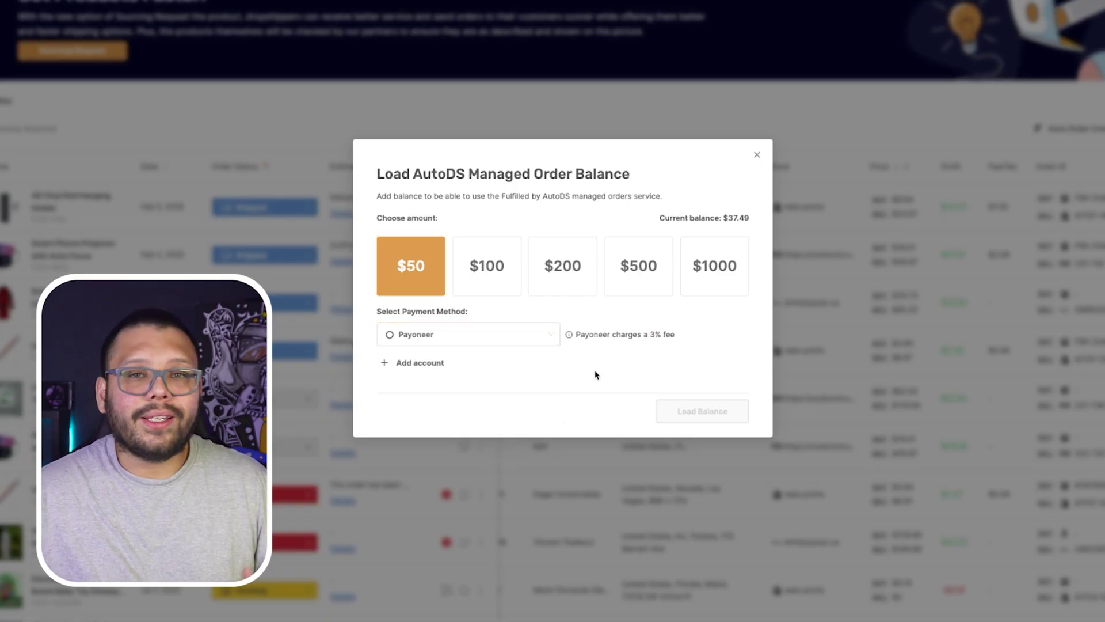